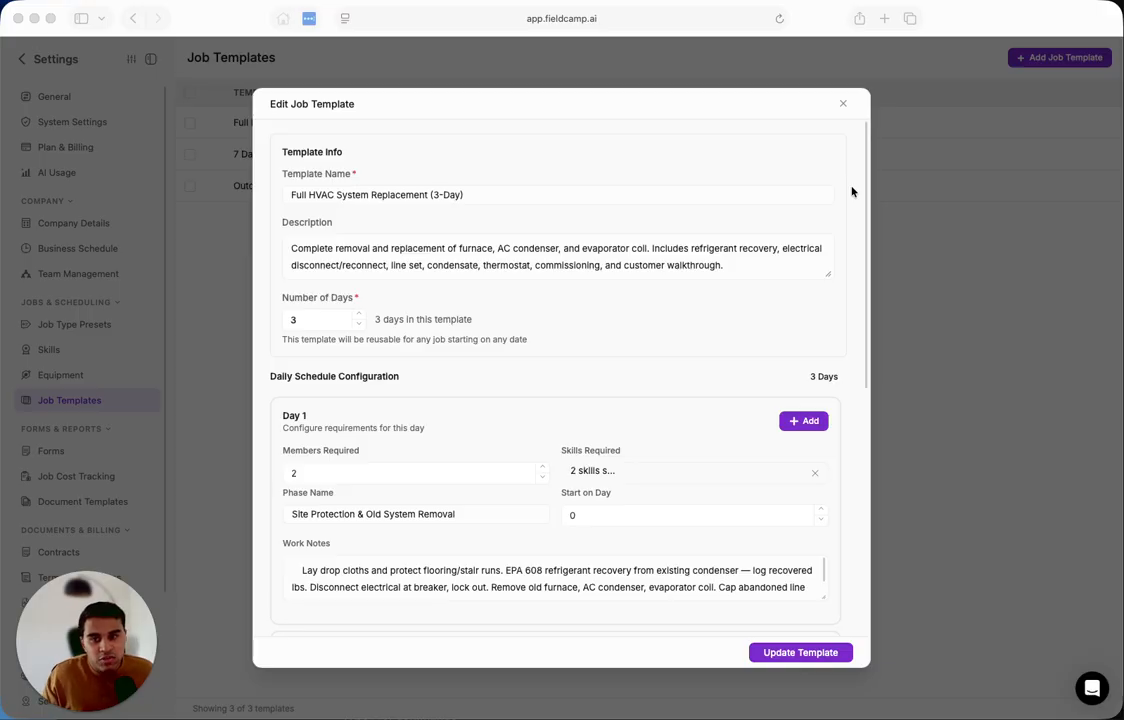
Close the open job template and return to the list of job templates.
scroll(852, 191, down, 1)
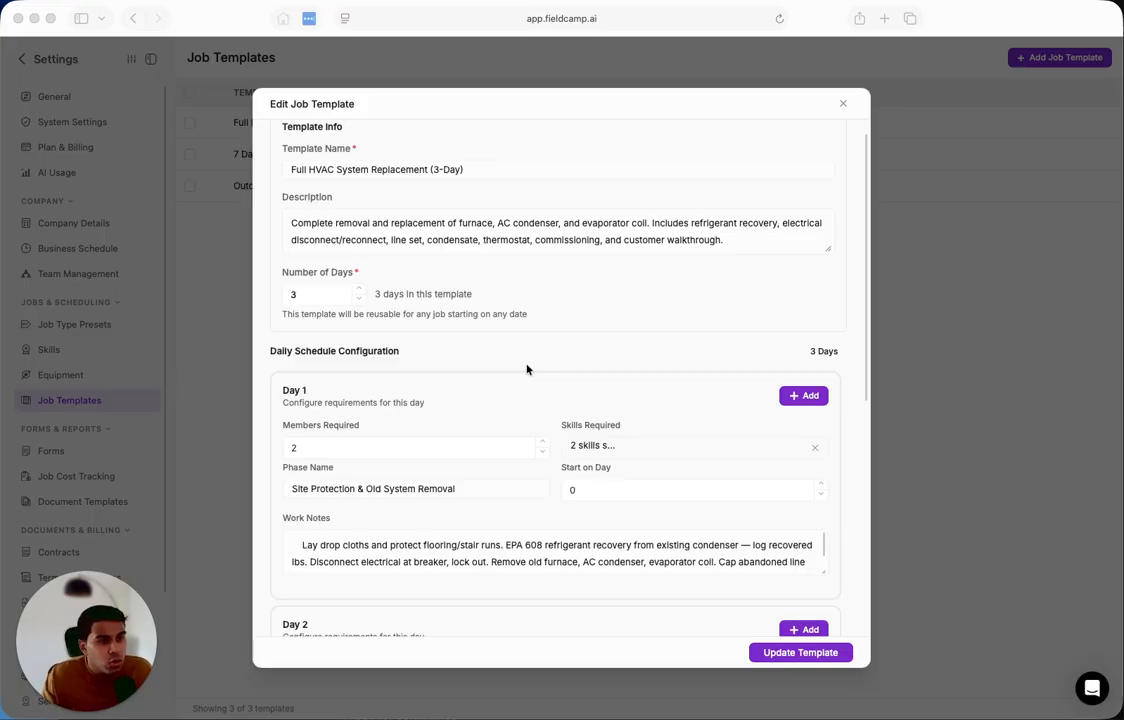
click(842, 104)
drag(276, 57, 186, 57)
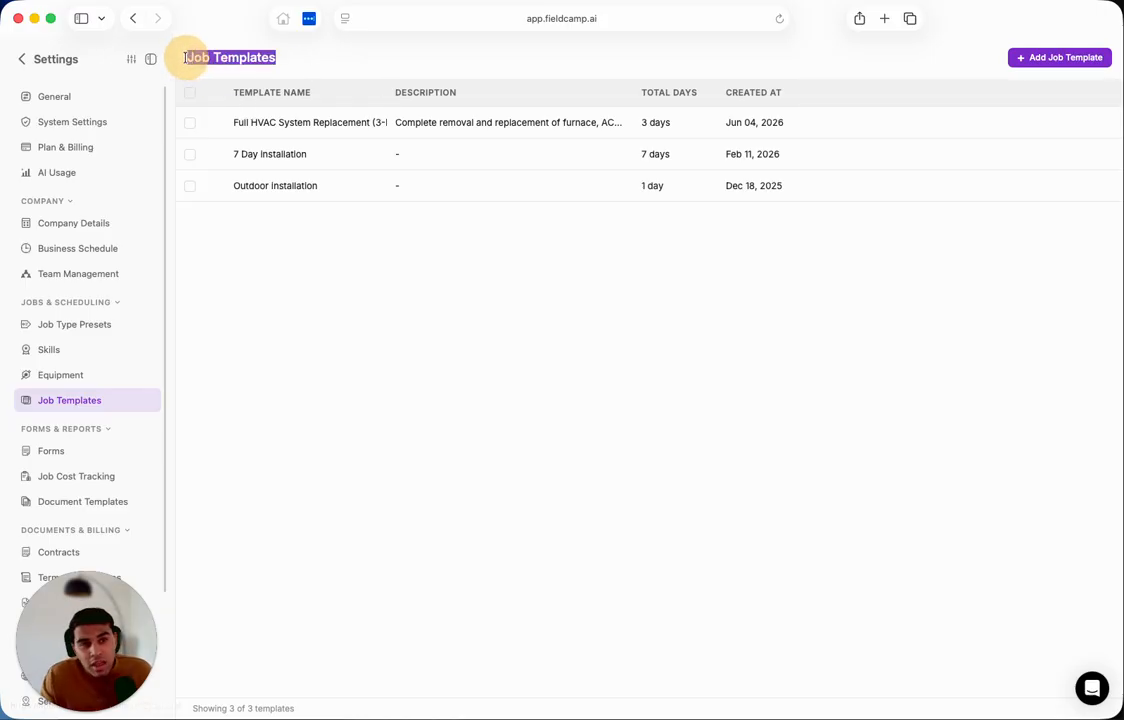
click(362, 321)
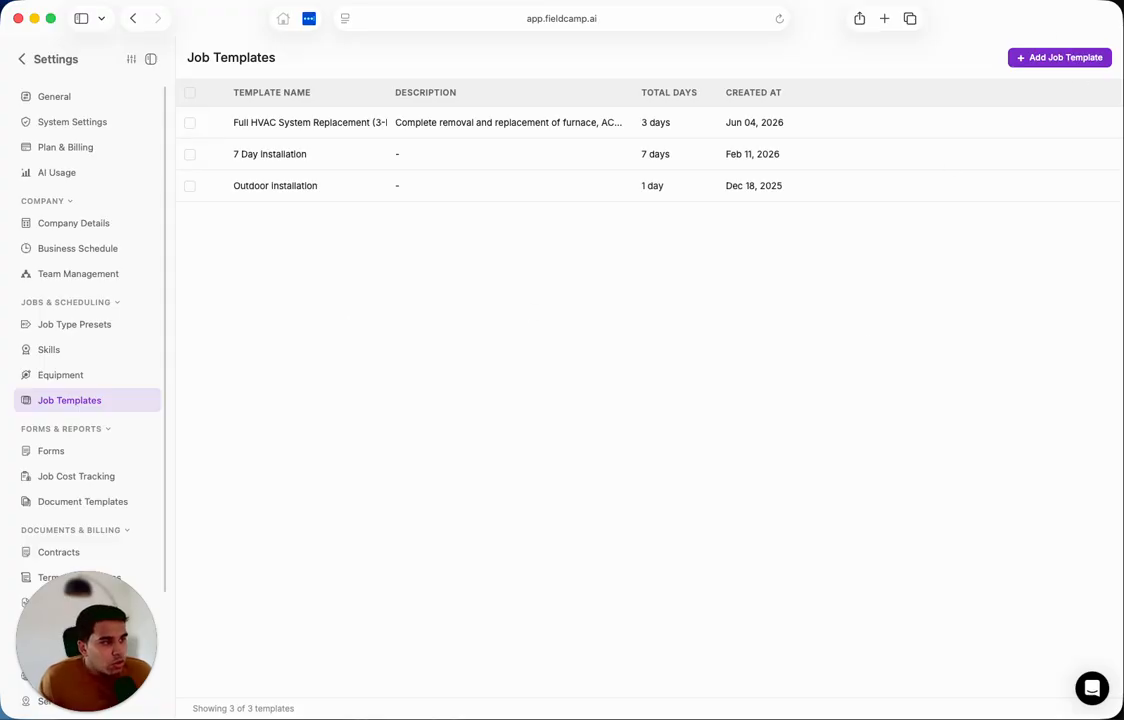
Open the Full HVAC System Replacement (3-Day) template and look through its template info and daily schedule configuration.
click(297, 132)
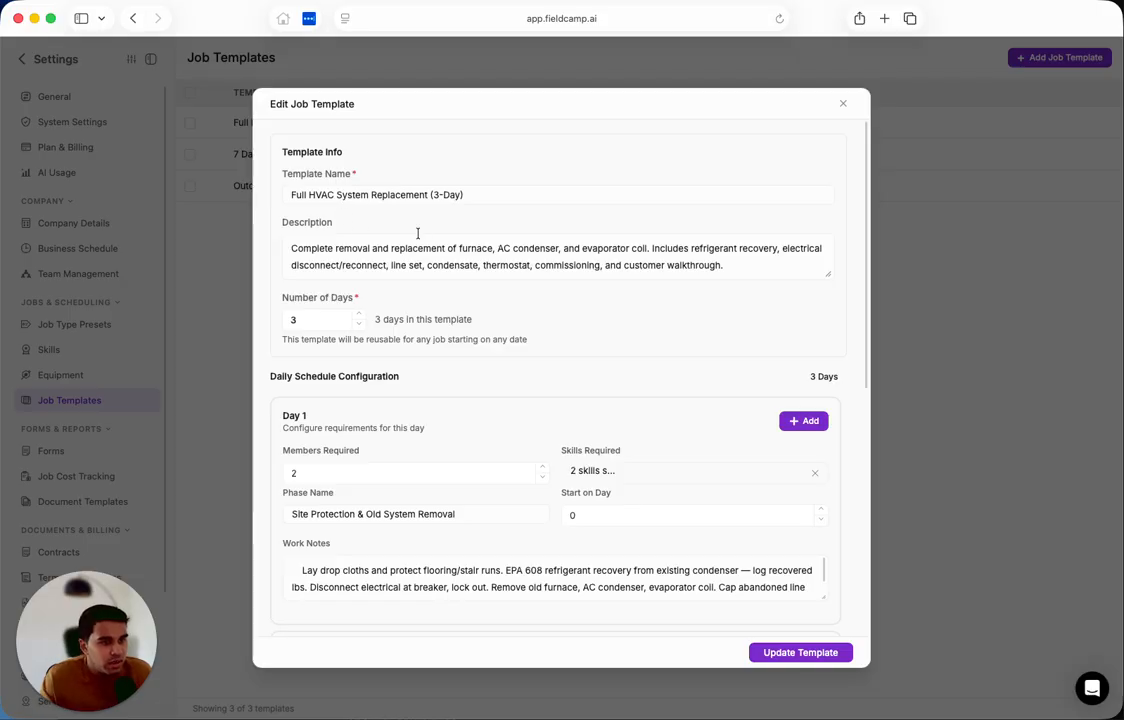
scroll(418, 233, down, 1)
scroll(418, 233, up, 1)
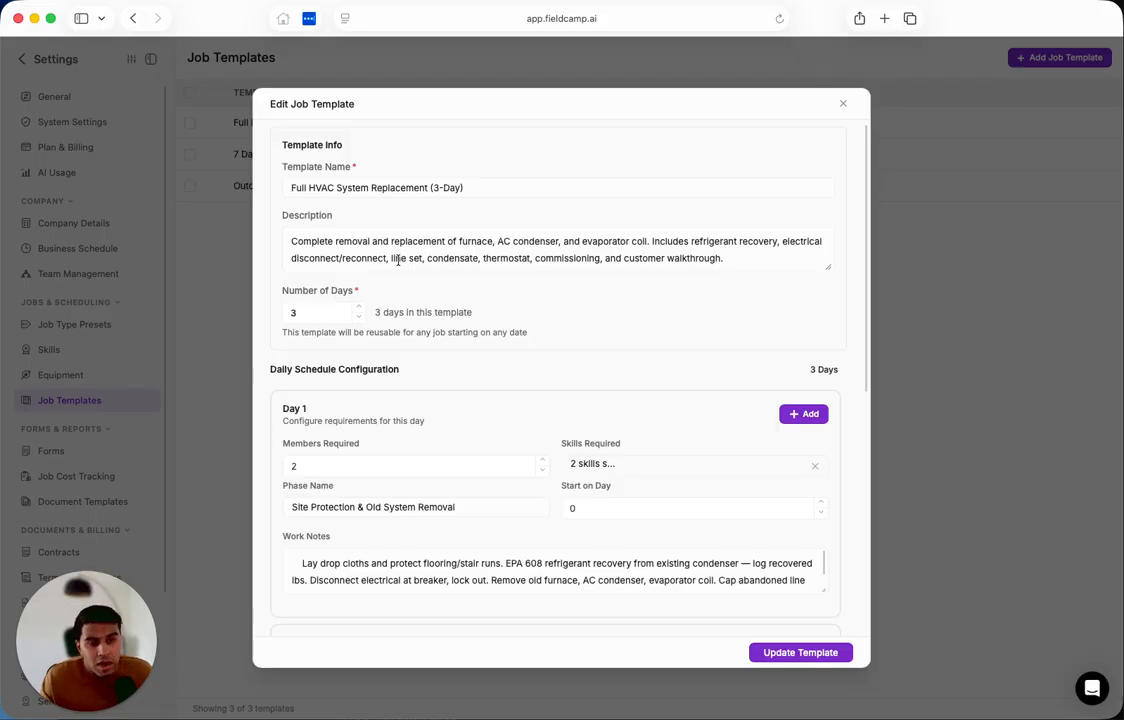
scroll(398, 260, down, 10)
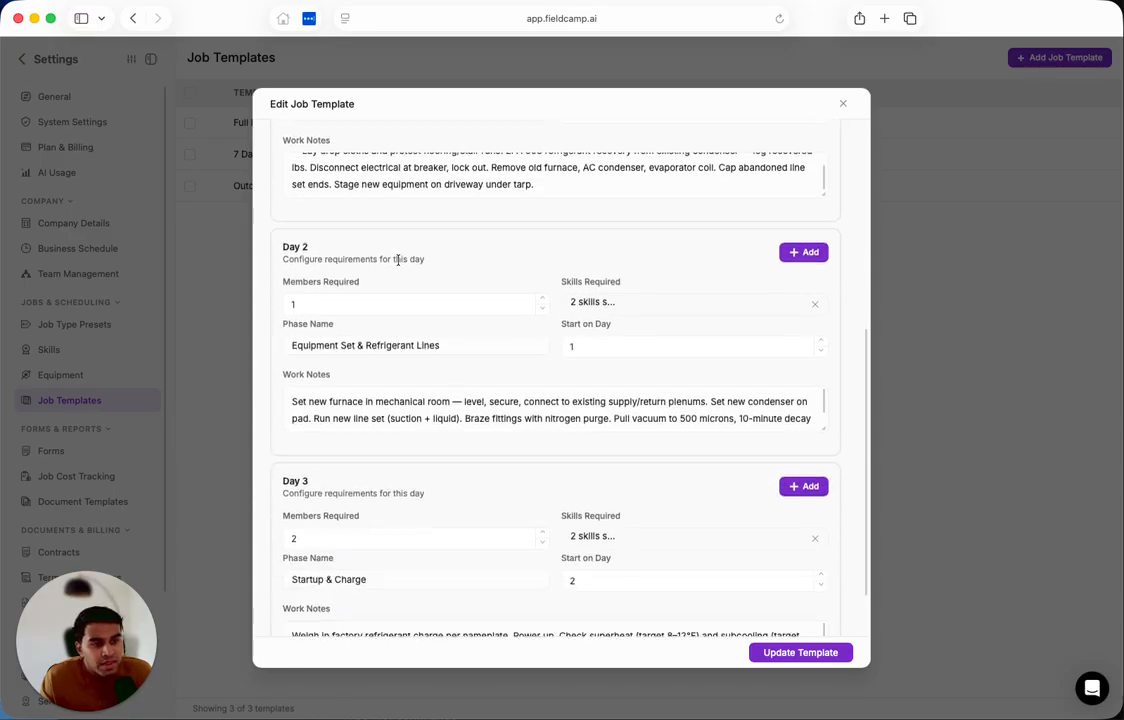
scroll(398, 263, up, 5)
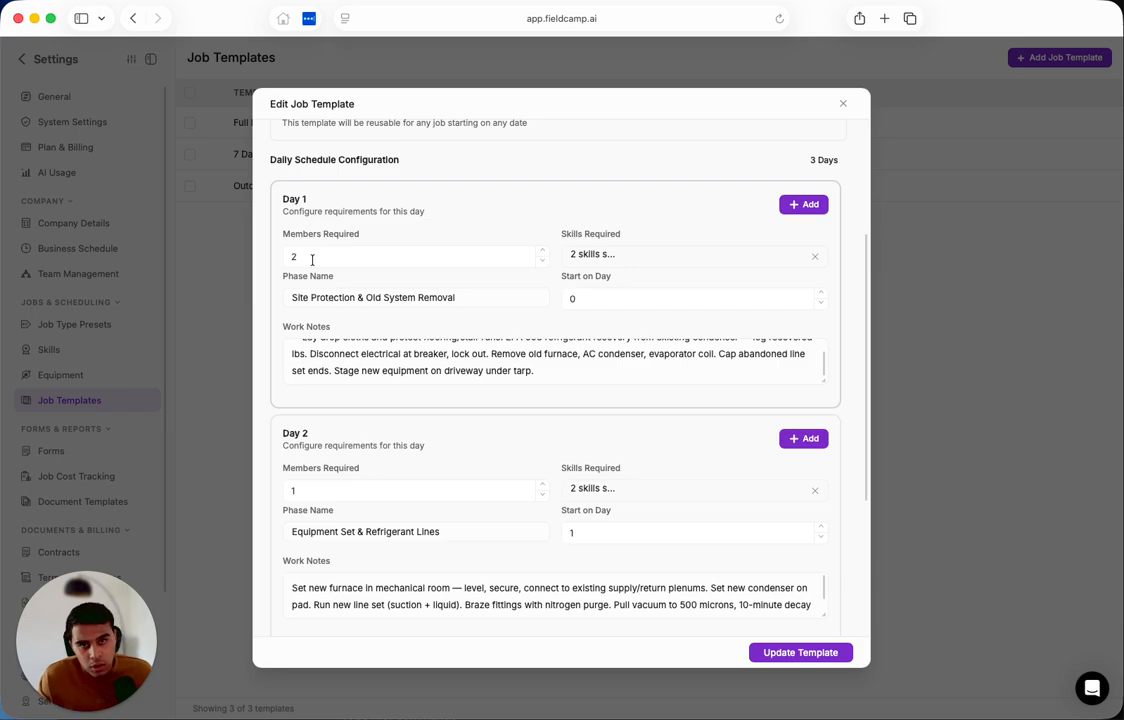
scroll(312, 260, up, 1)
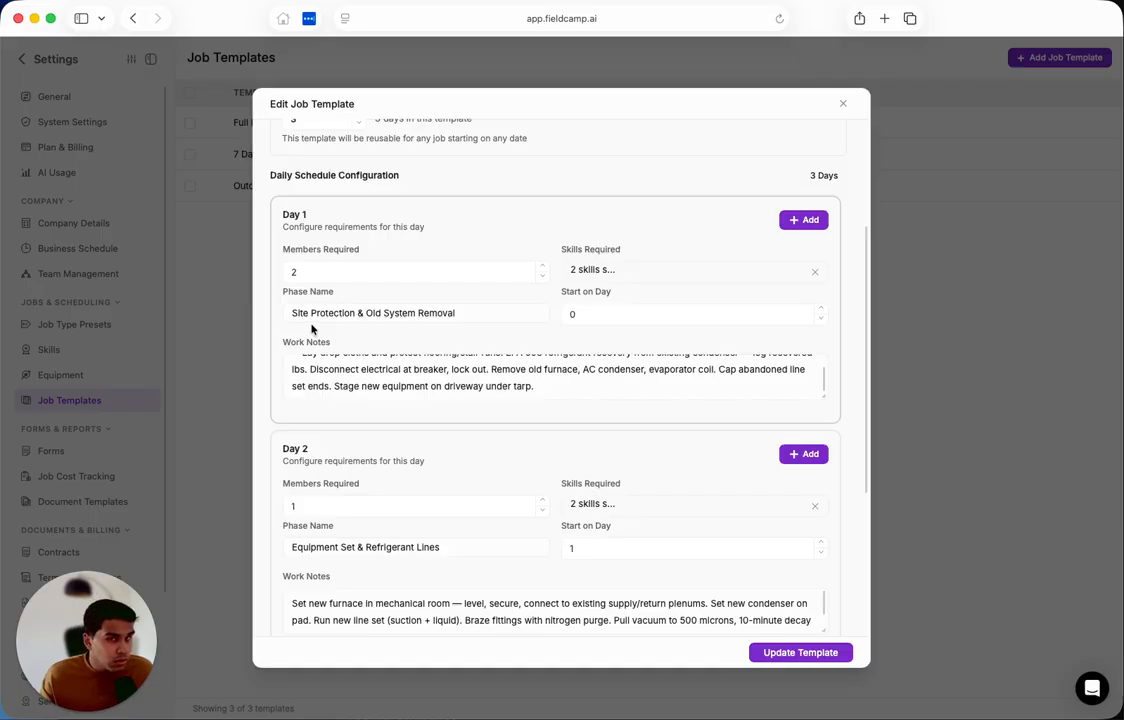
Check the skills required for Day 1 of the template and read its work notes.
click(647, 272)
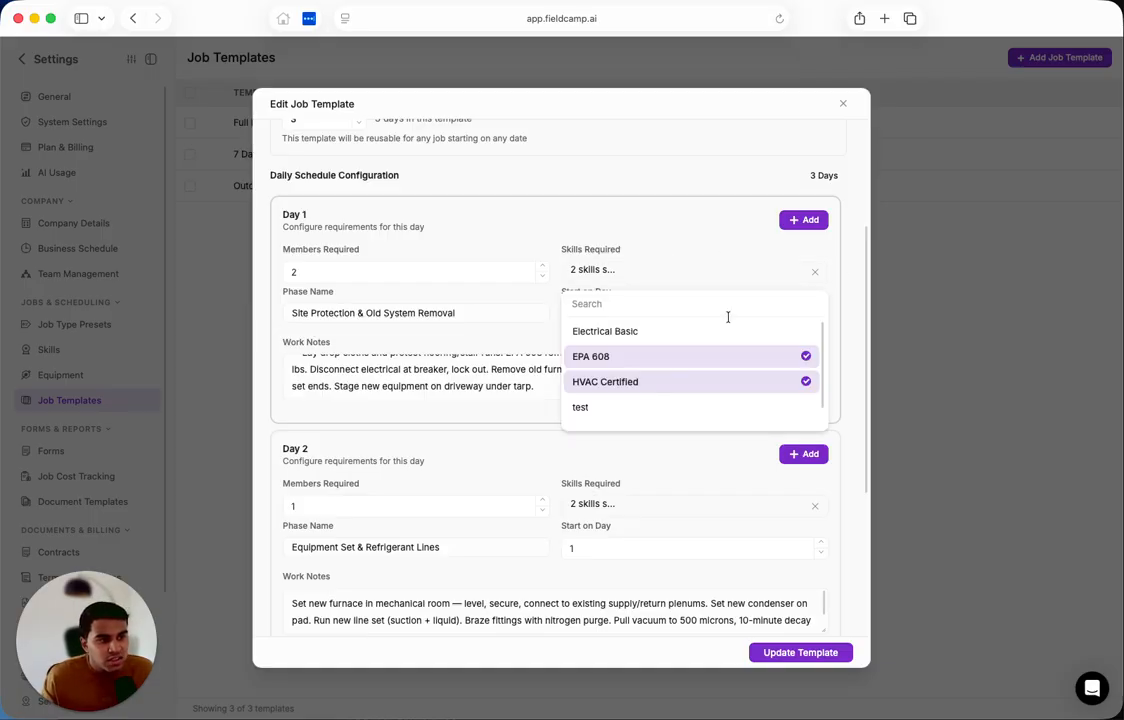
click(621, 224)
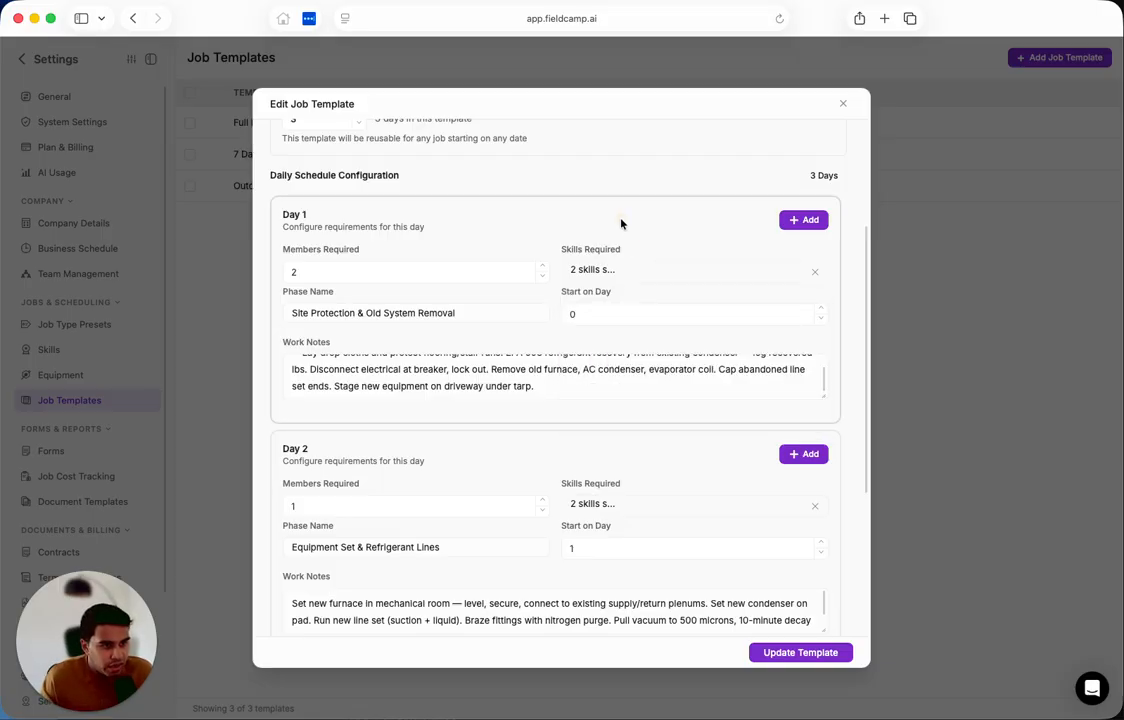
scroll(351, 372, up, 1)
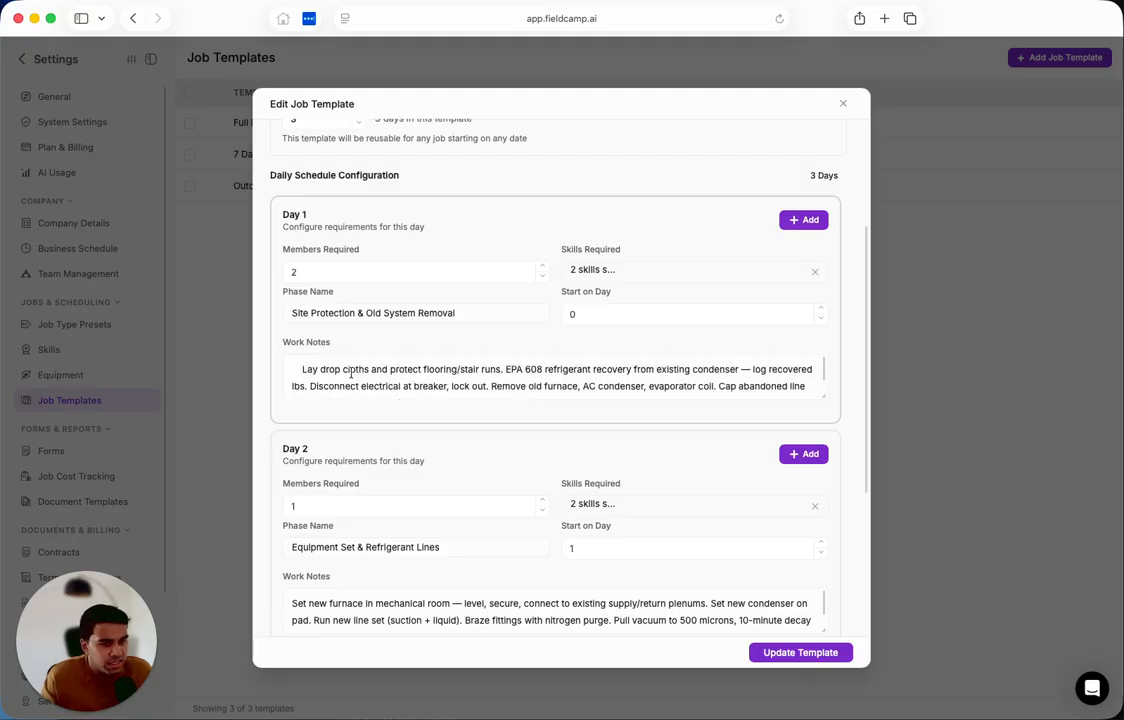
scroll(351, 372, down, 1)
scroll(351, 372, up, 1)
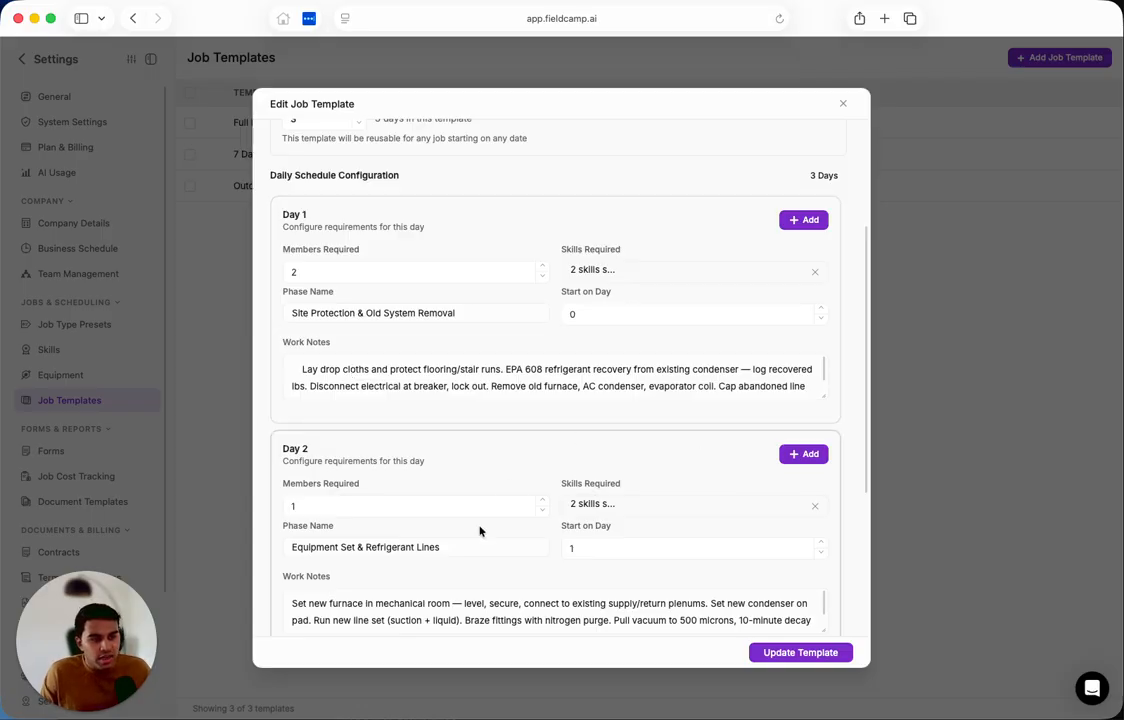
Review Day 2's required skills and work notes, and look over the Day 3 requirements.
scroll(480, 530, down, 2)
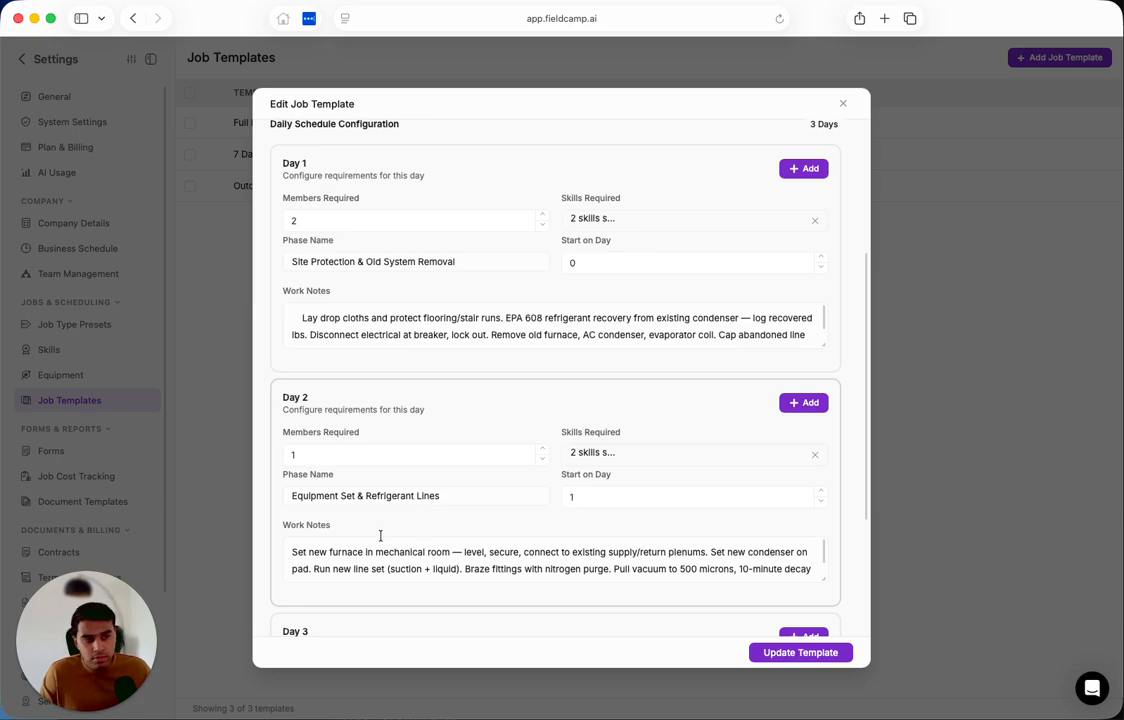
click(594, 455)
click(492, 428)
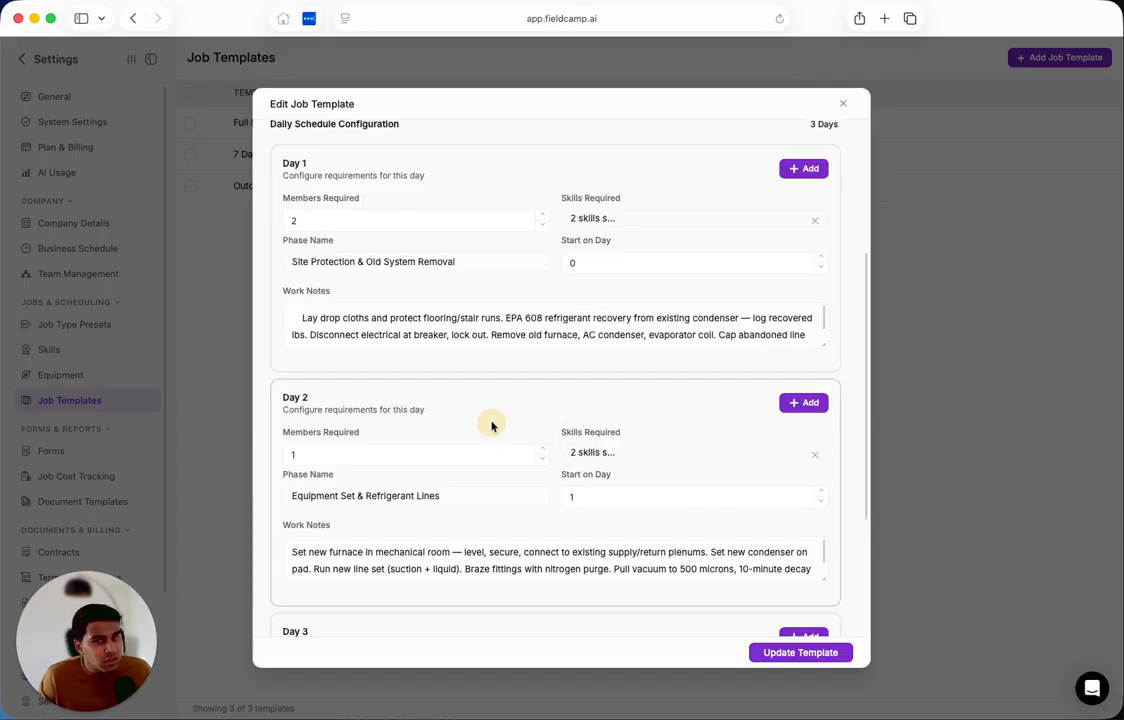
scroll(491, 426, down, 5)
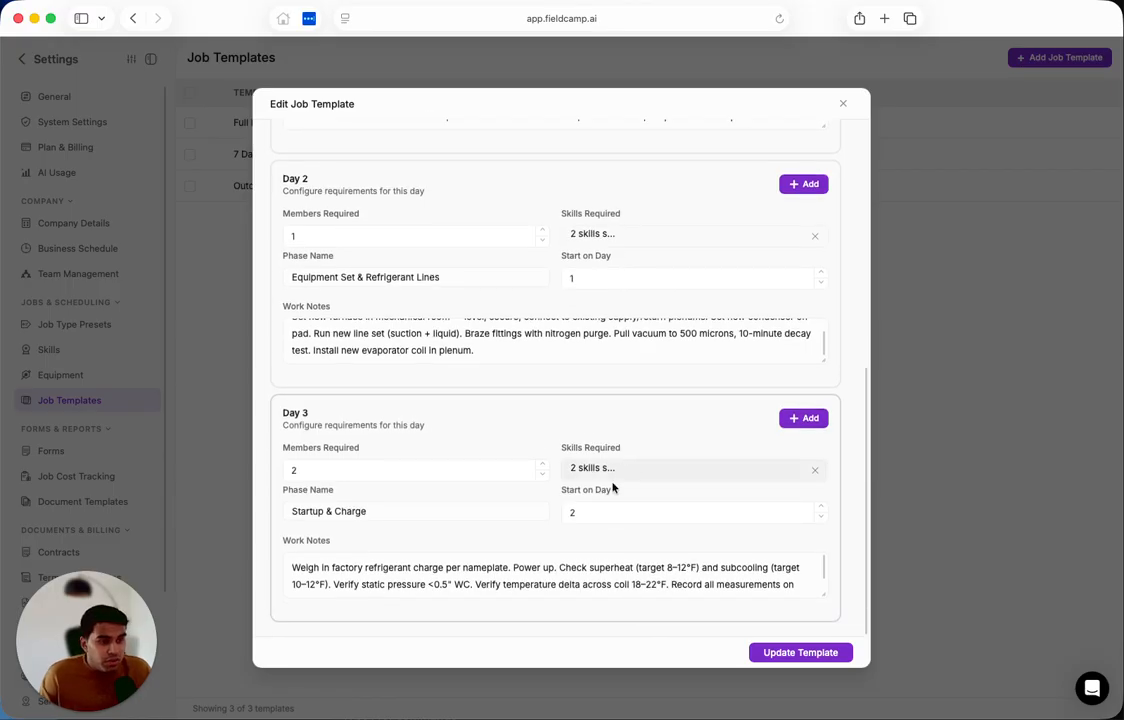
Look over the template's full day-by-day configuration once more and close it without making changes.
scroll(562, 517, up, 10)
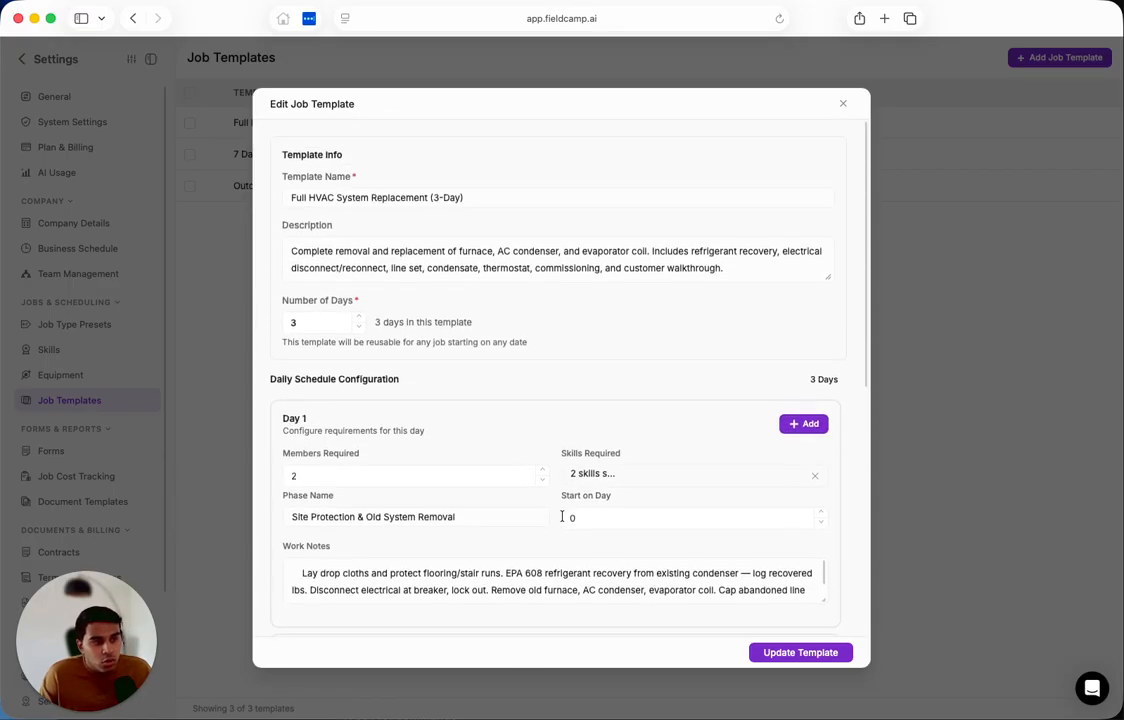
scroll(562, 516, down, 3)
scroll(562, 516, down, 5)
scroll(507, 421, up, 5)
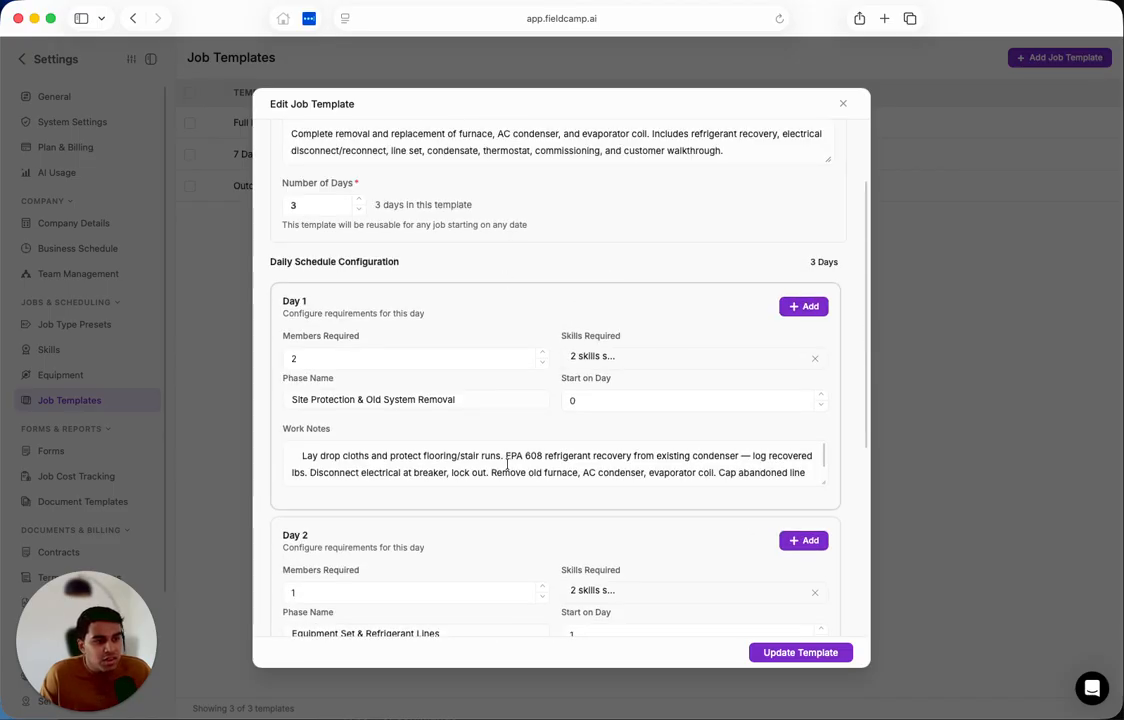
click(843, 106)
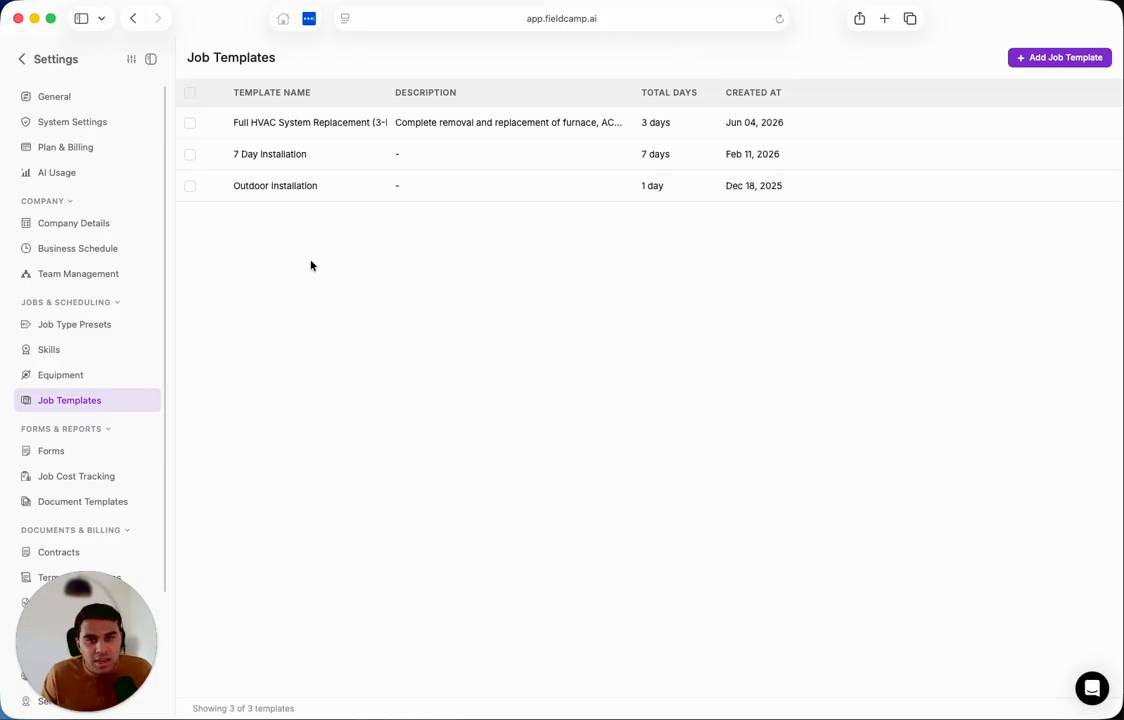
Leave the settings, start a new job from the Jobs list, and select the existing active client for it.
click(22, 58)
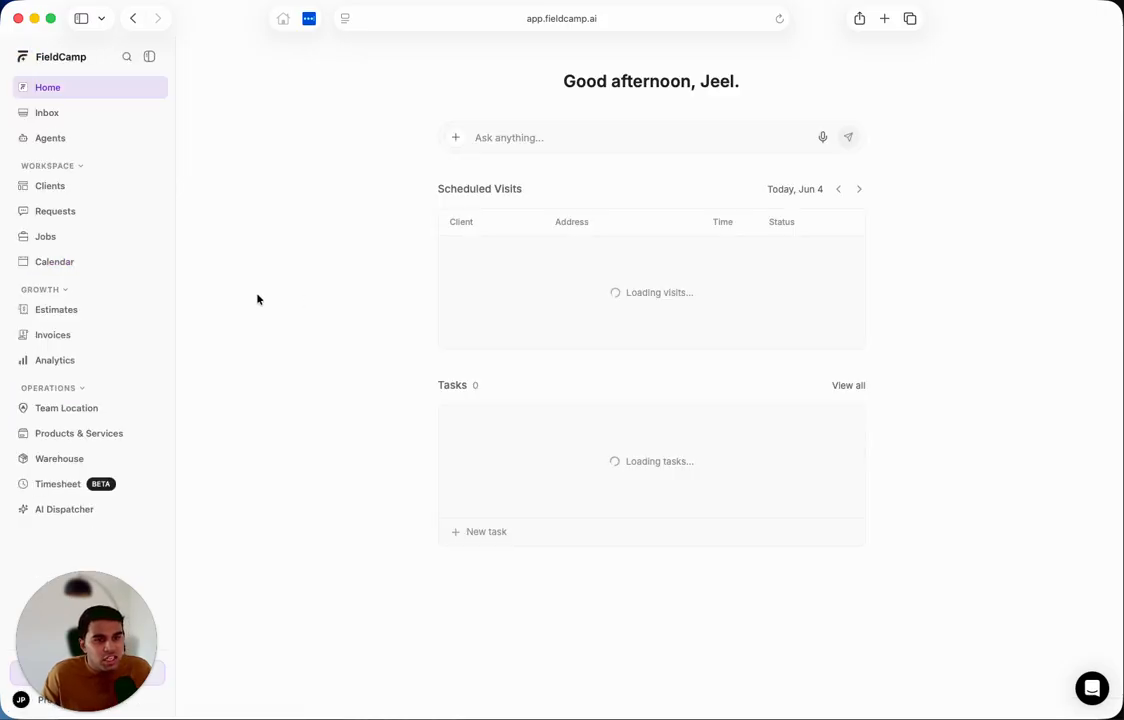
click(86, 242)
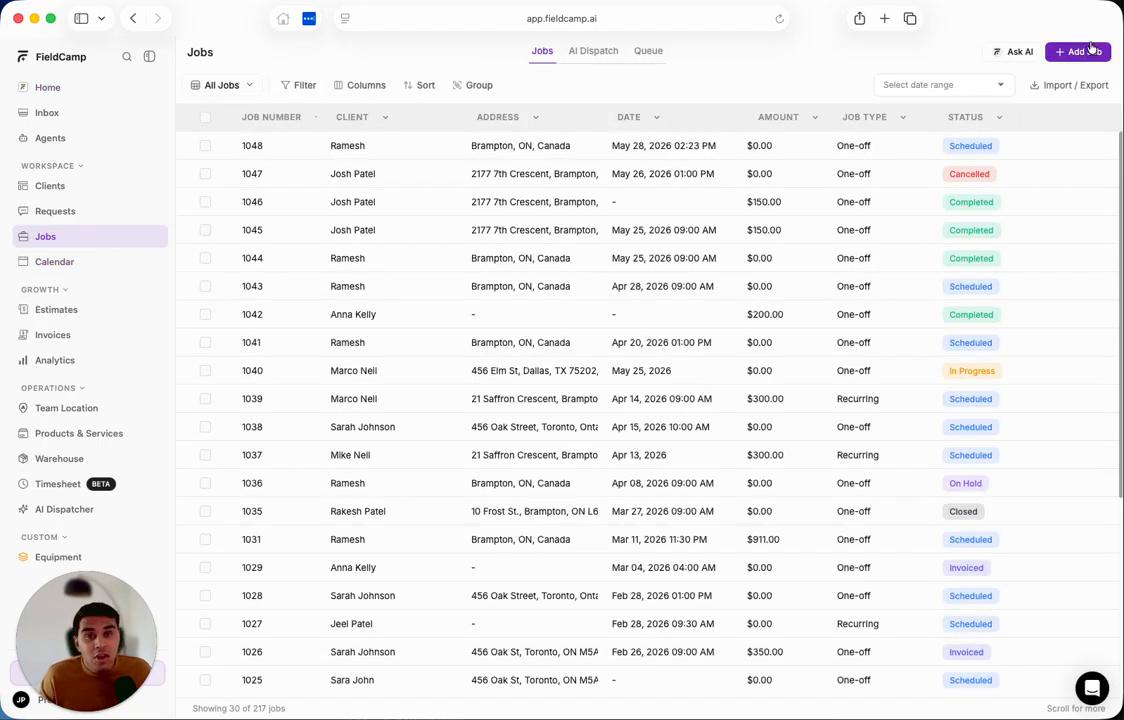
click(1088, 51)
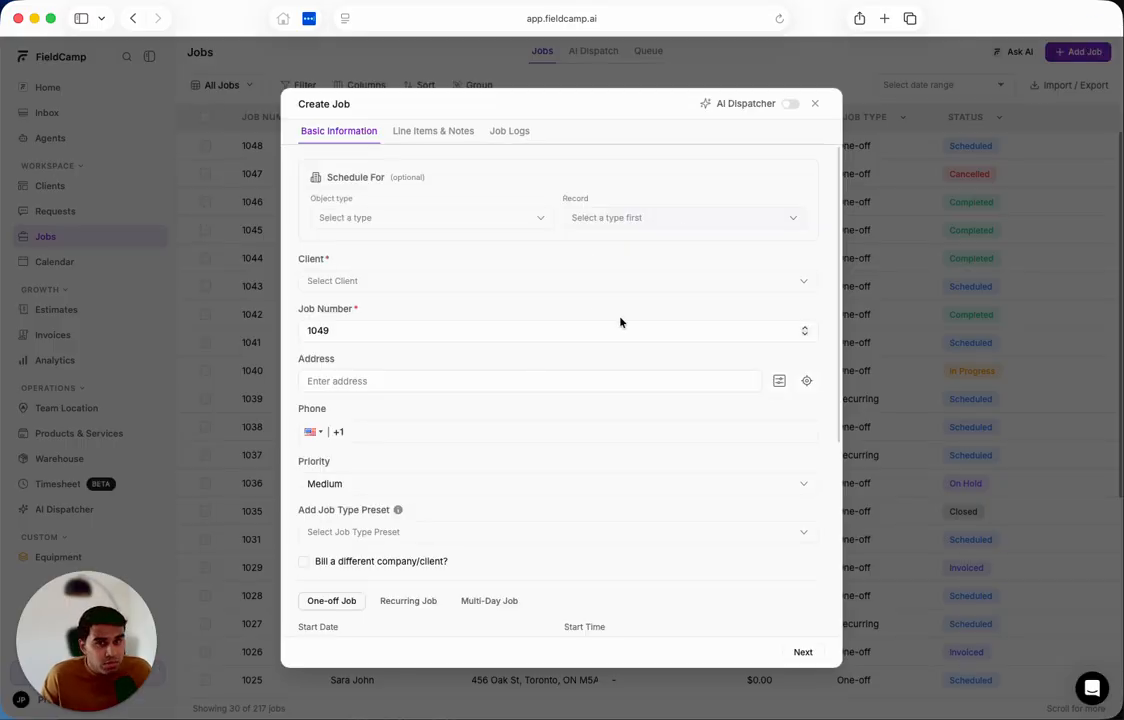
scroll(620, 322, down, 2)
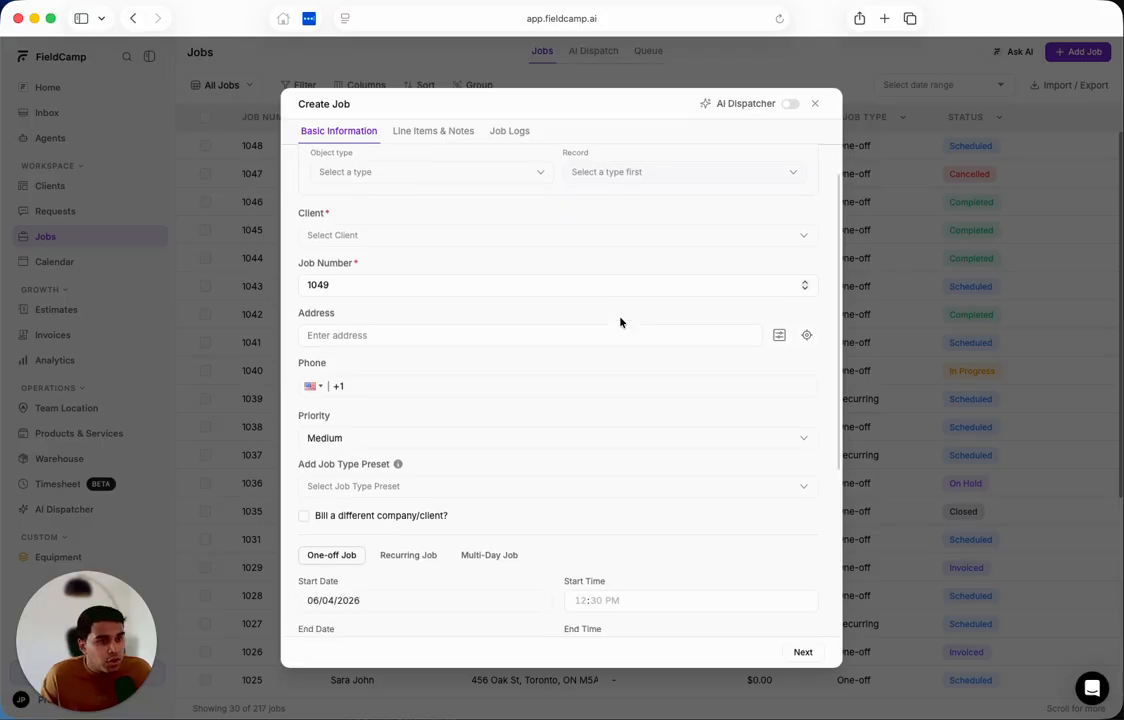
scroll(620, 321, up, 1)
click(358, 242)
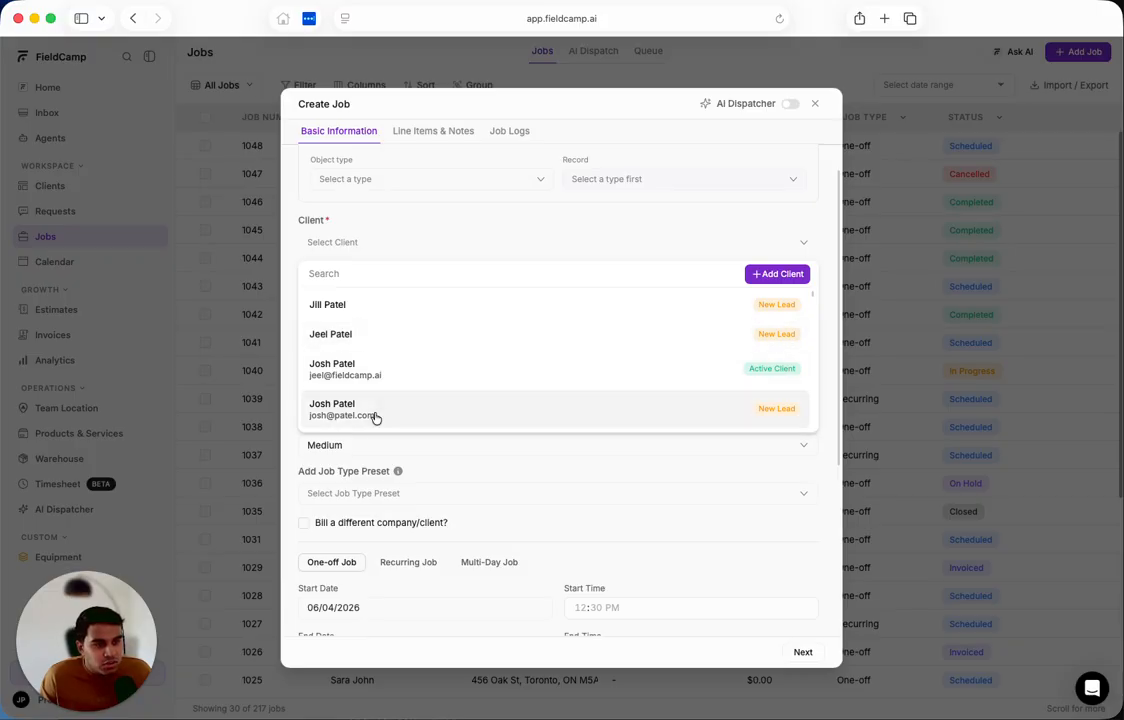
click(371, 376)
Remove the preassigned team member from the new job's assignment.
scroll(499, 383, down, 3)
scroll(499, 383, down, 1)
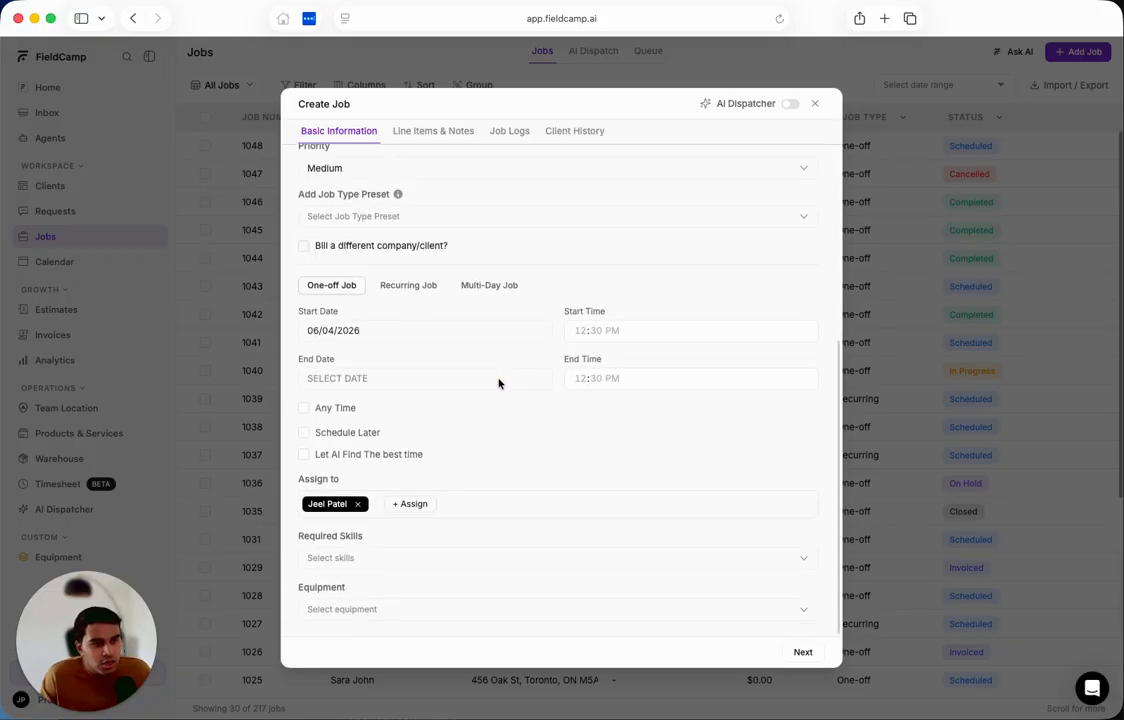
click(357, 506)
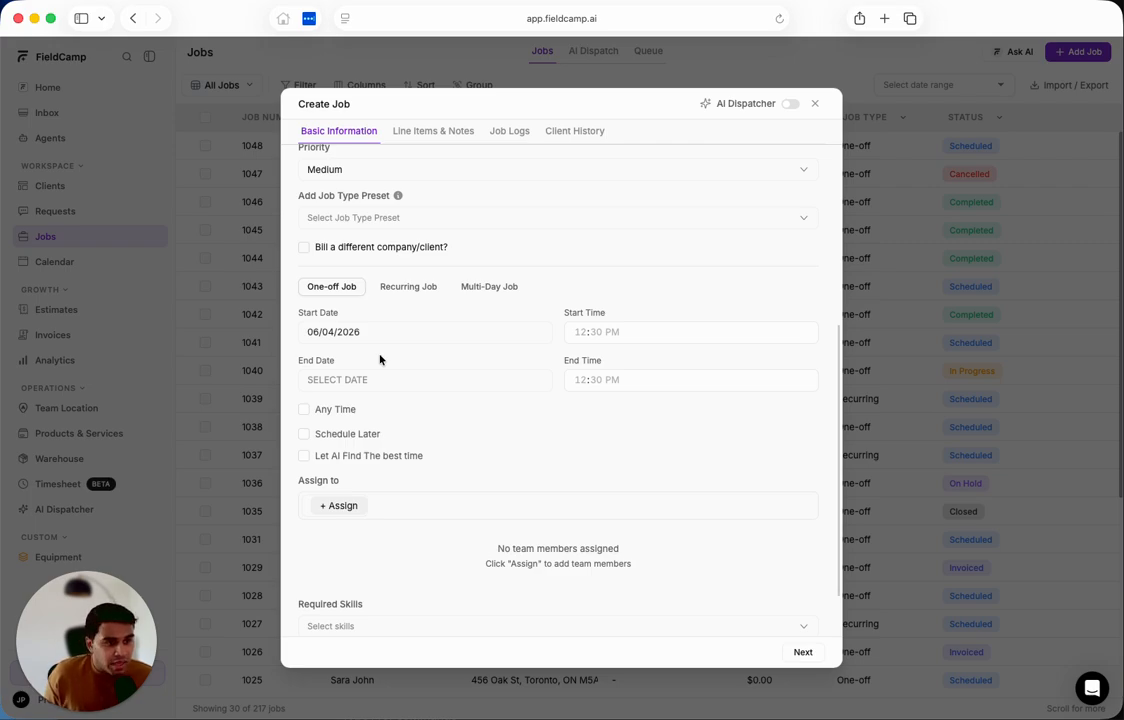
Make it a multi-day job based on the Full HVAC System Replacement (3-Day) template, with start date 06/15/2026.
click(481, 287)
click(360, 549)
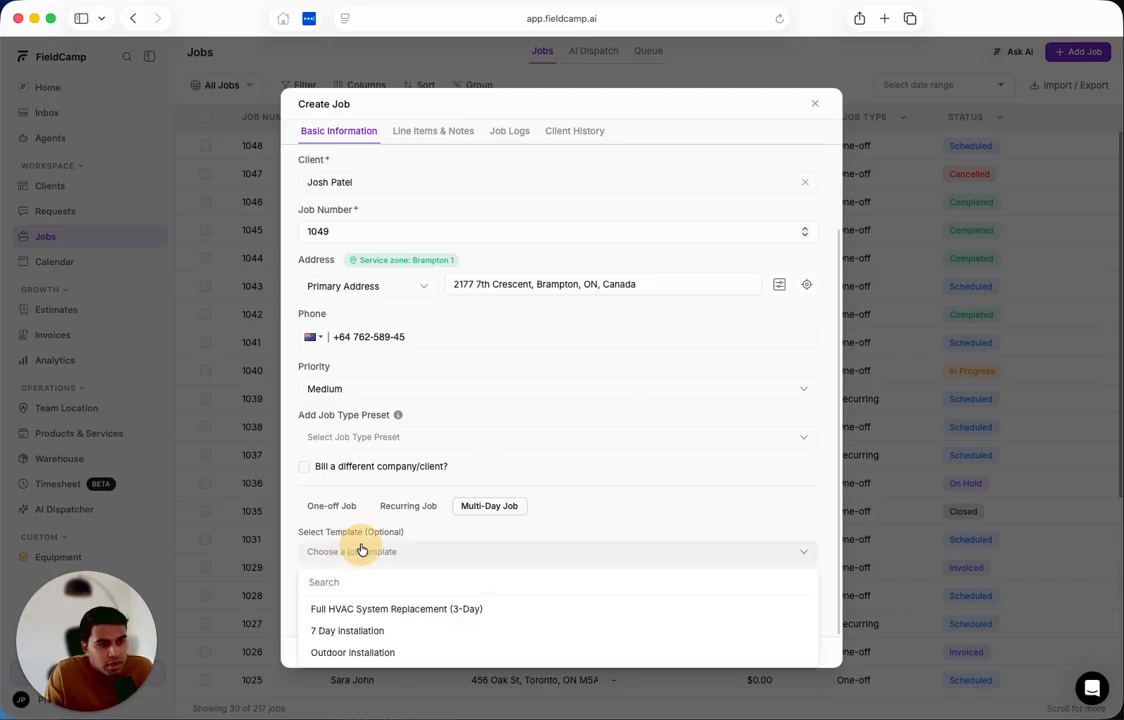
click(369, 609)
scroll(370, 614, down, 2)
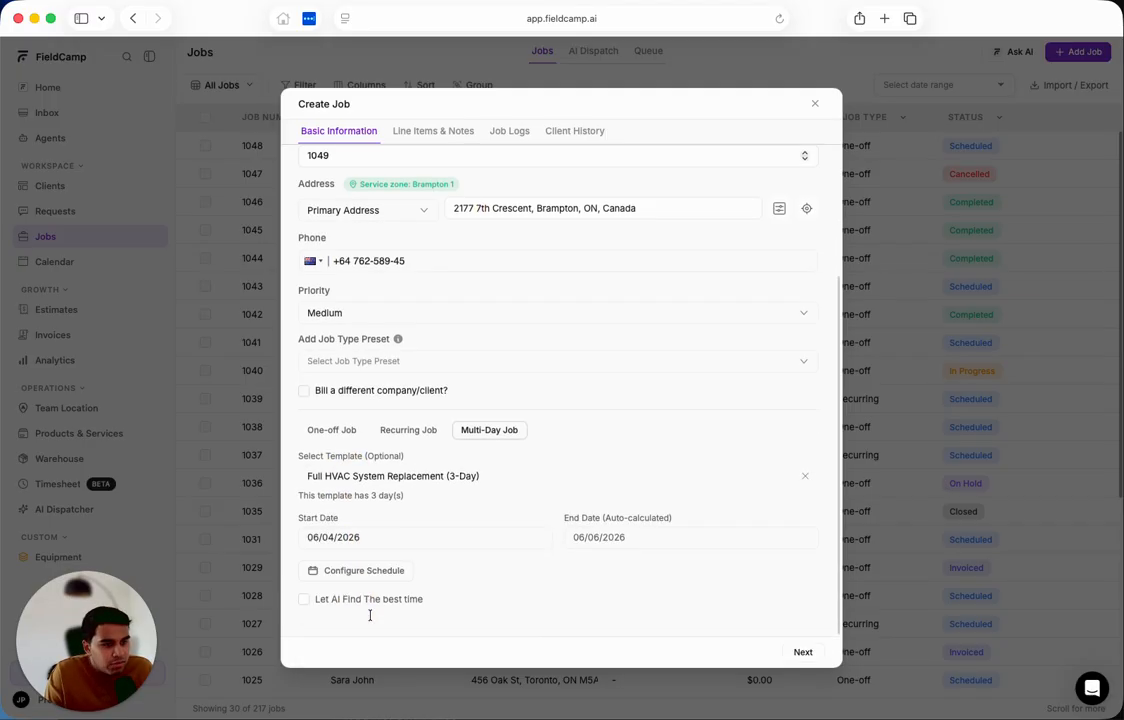
click(314, 537)
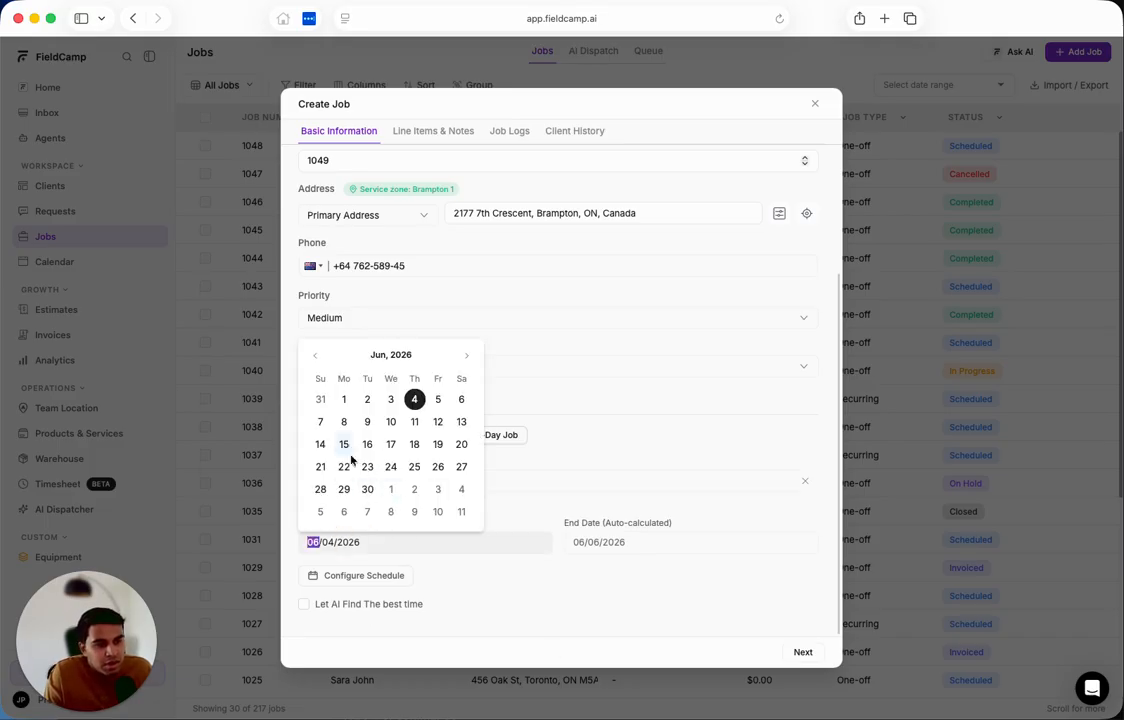
click(344, 444)
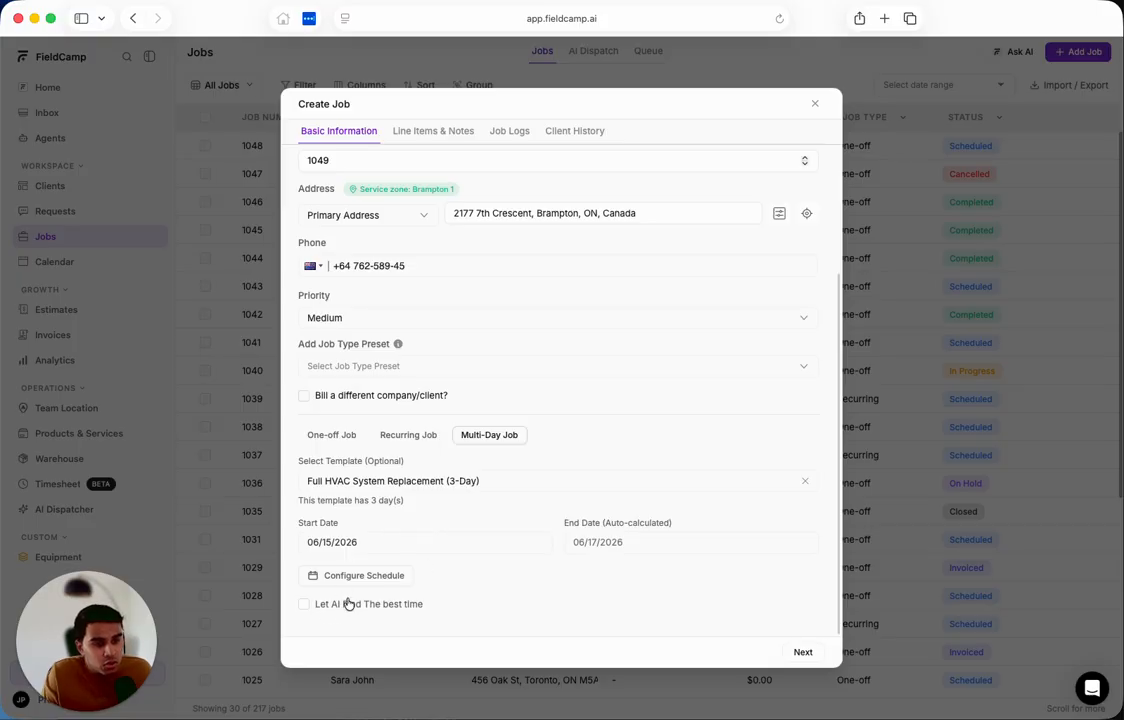
Let AI find the best time using a Full Day job duration and request a Handy Suggestion.
click(304, 605)
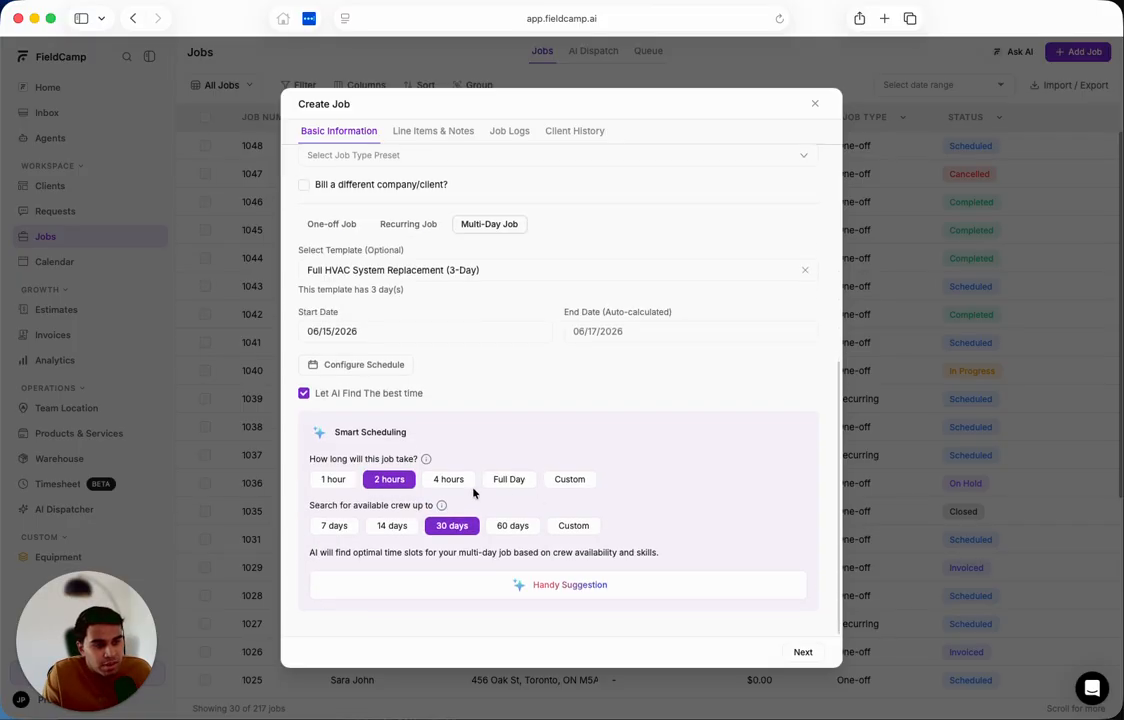
click(493, 482)
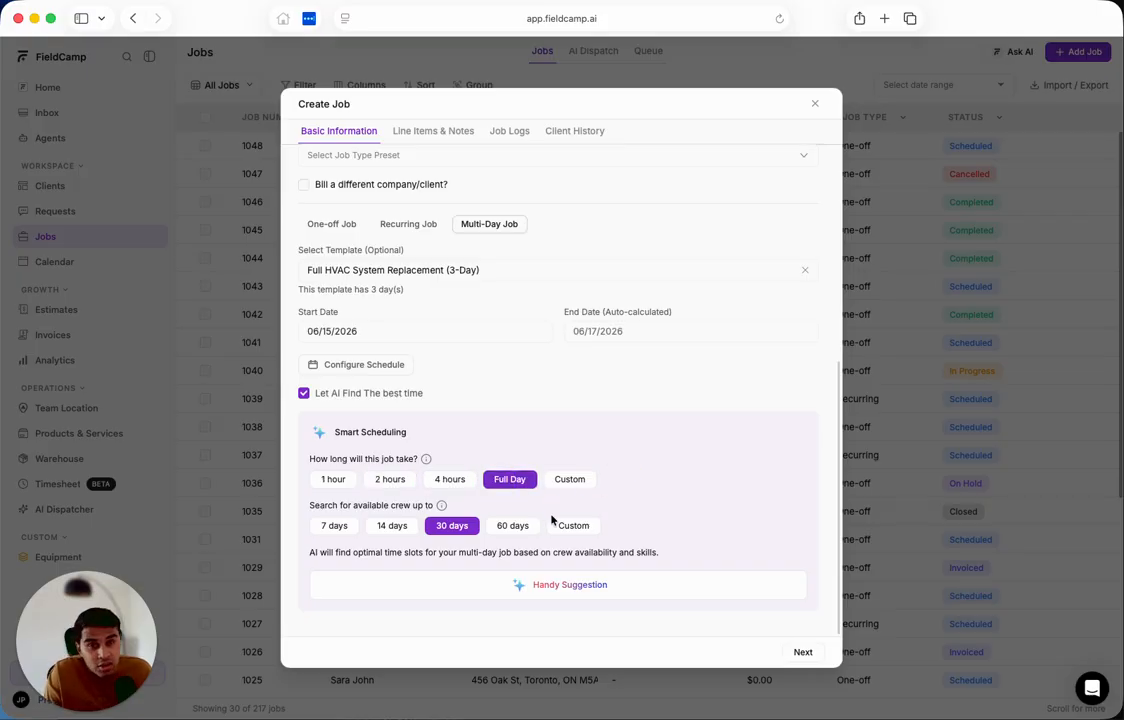
click(538, 590)
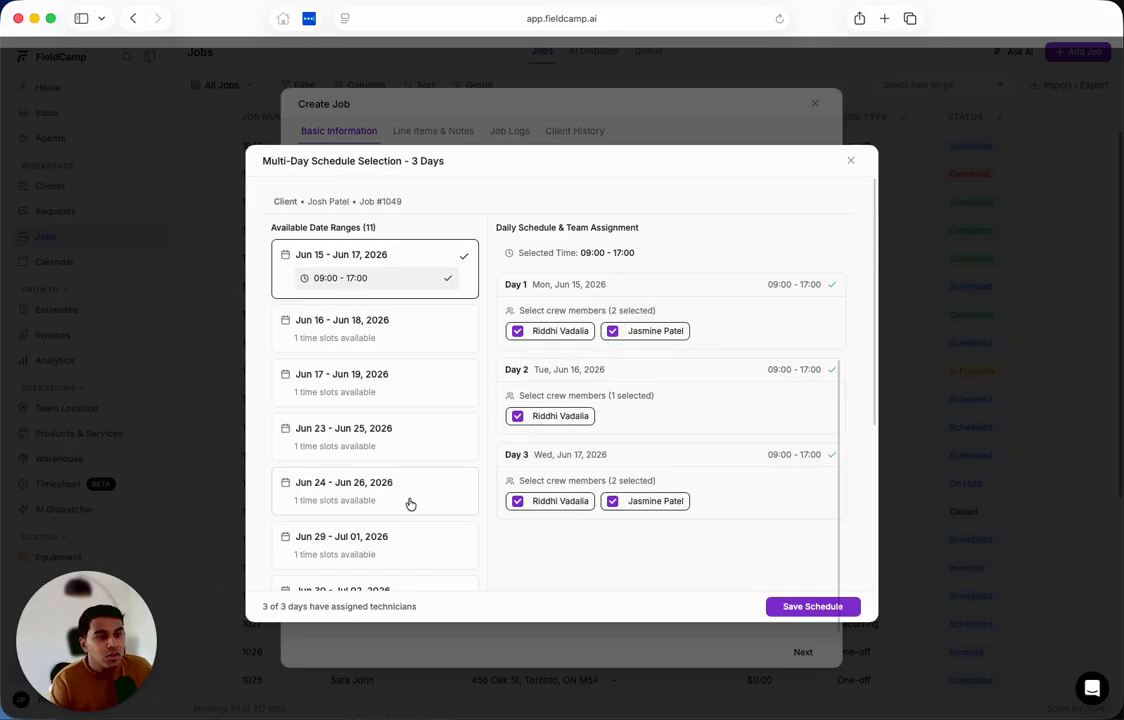
Review the available date ranges and save the Jun 15 - Jun 17, 2026 schedule at 09:00 - 17:00 with the suggested crew.
scroll(328, 432, down, 5)
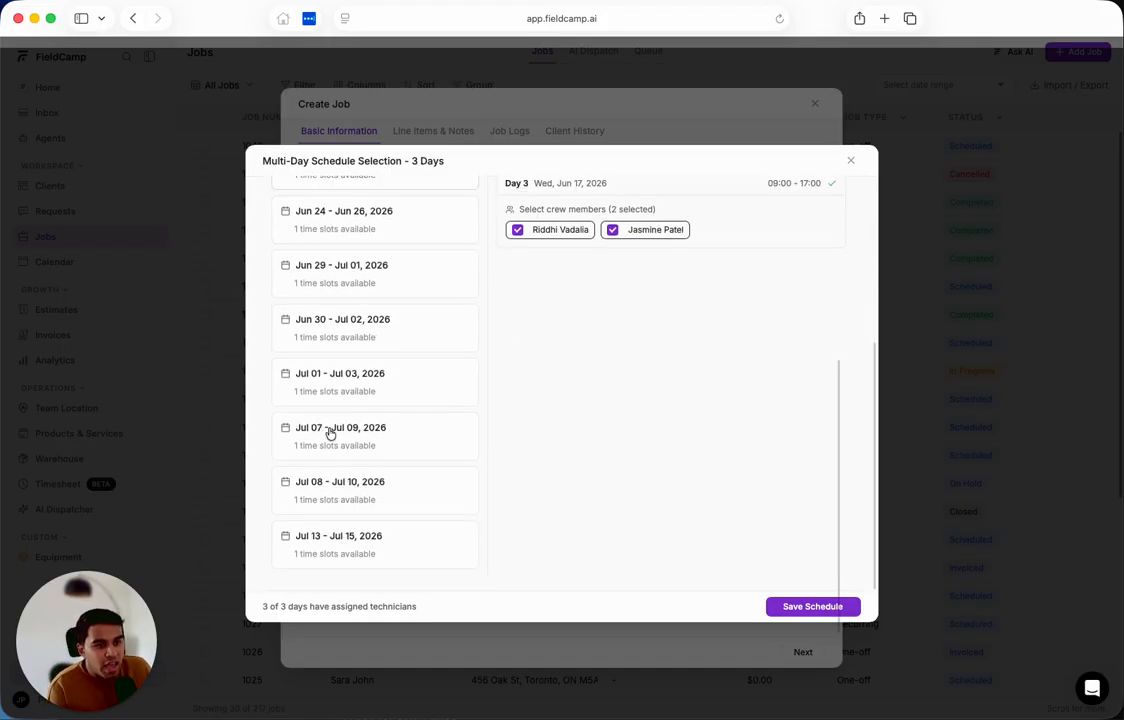
scroll(330, 432, up, 10)
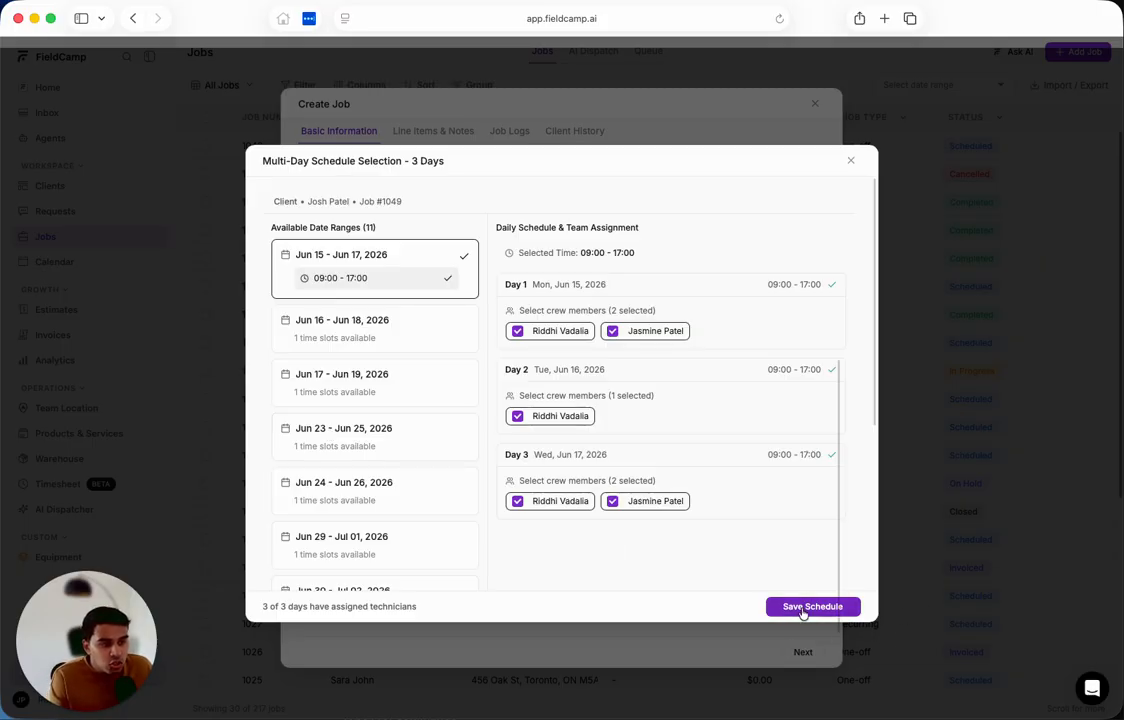
click(810, 606)
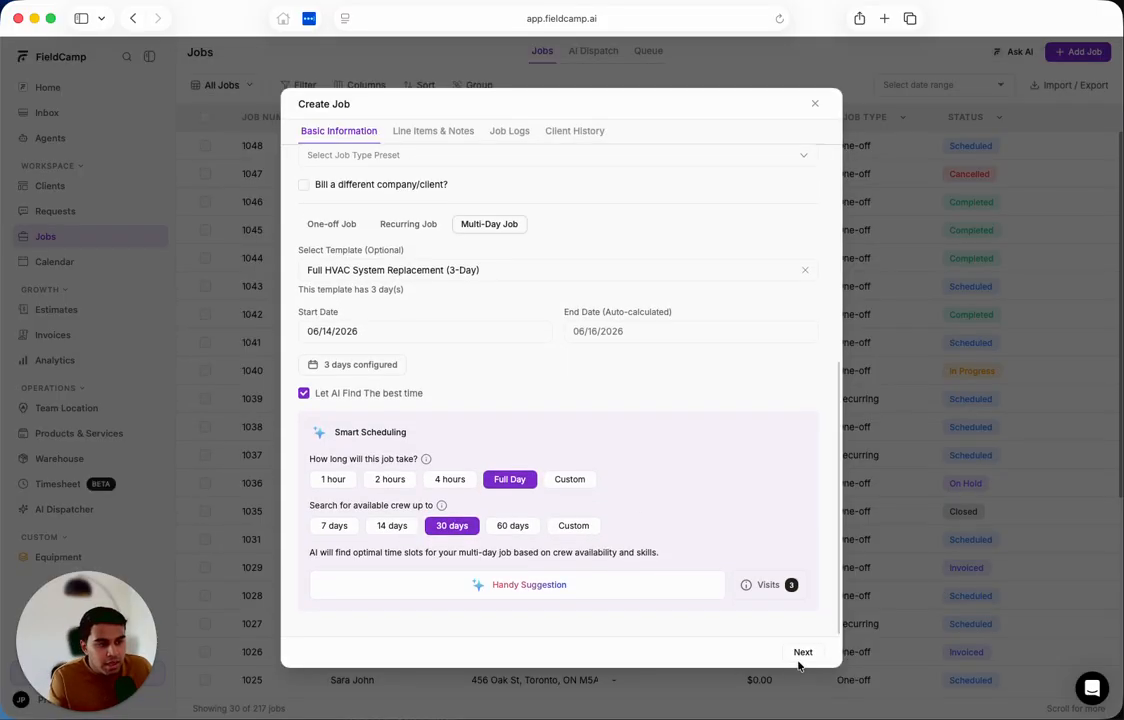
Go through the line items, notes and remaining job pages without adding anything, and create the job.
click(801, 652)
scroll(509, 384, up, 5)
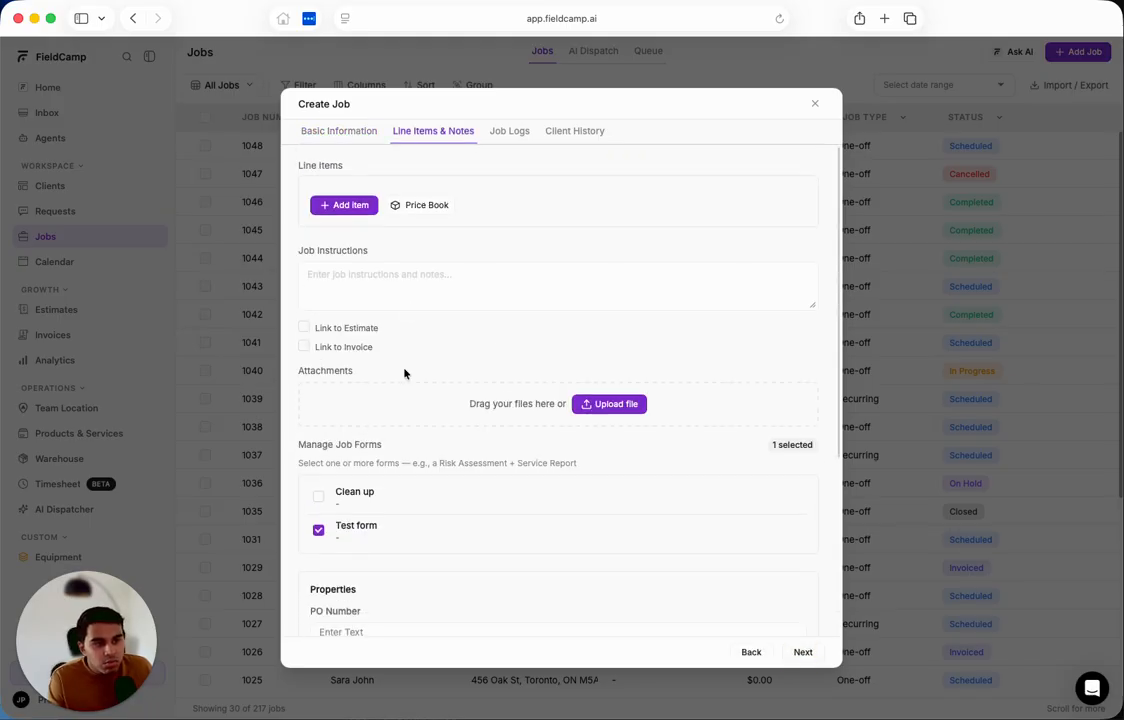
scroll(404, 373, down, 5)
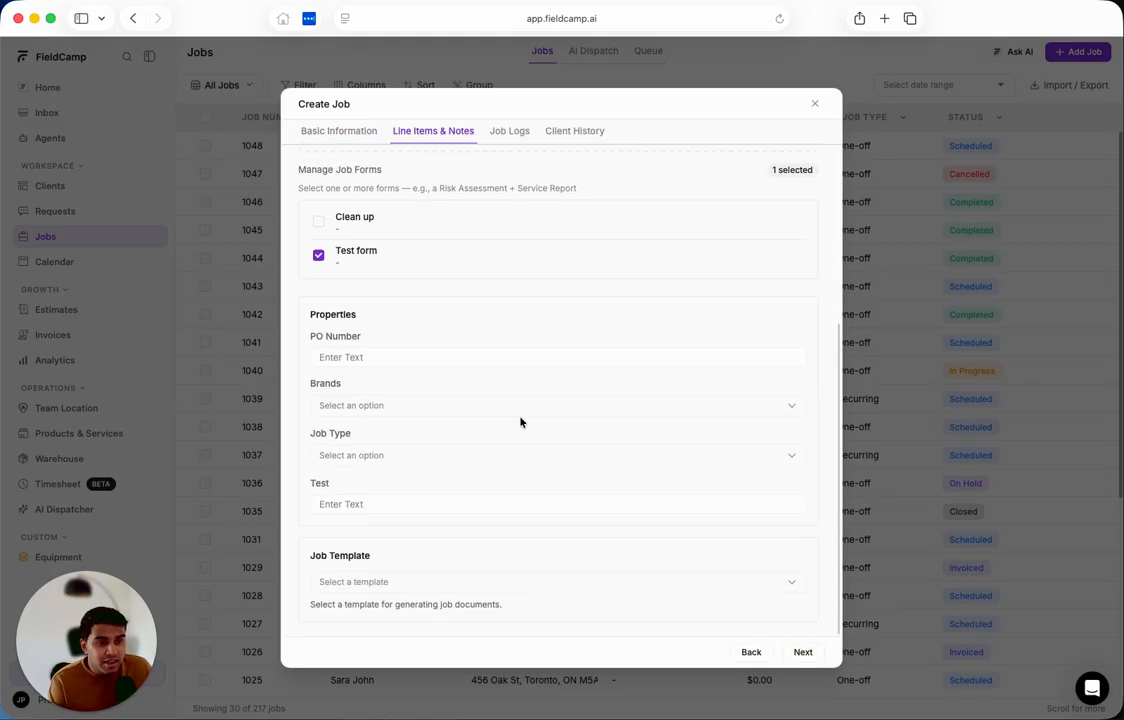
click(802, 652)
click(800, 652)
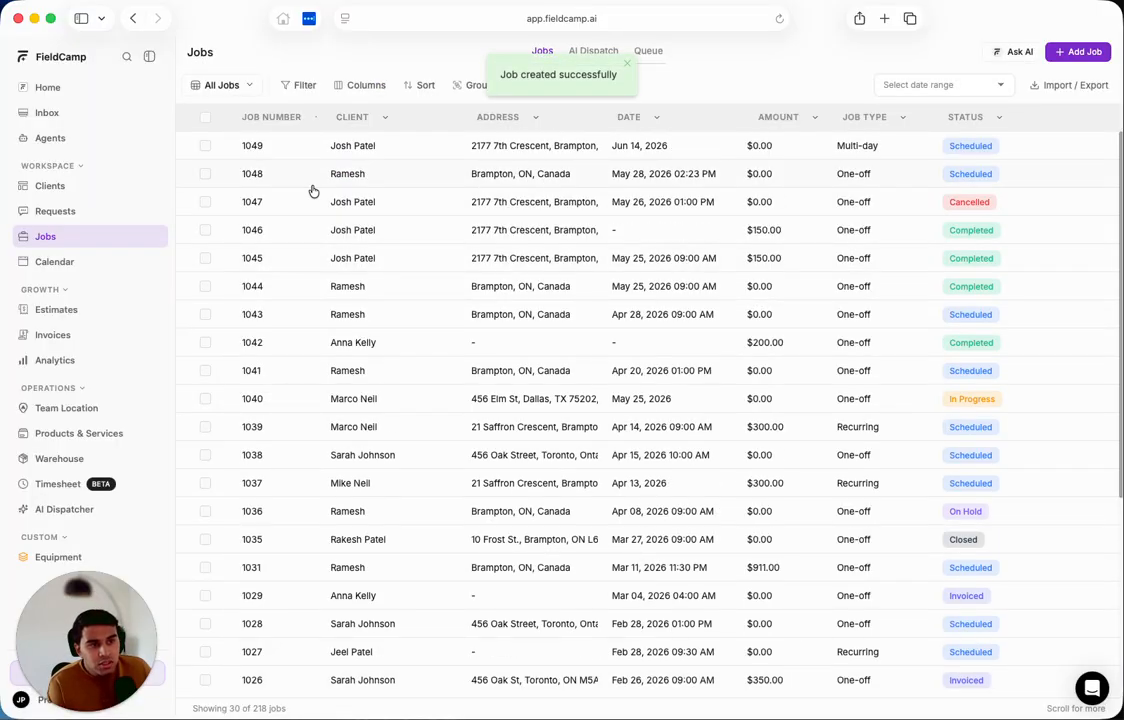
Open the newly created multi-day job and view its scheduled visits.
click(344, 145)
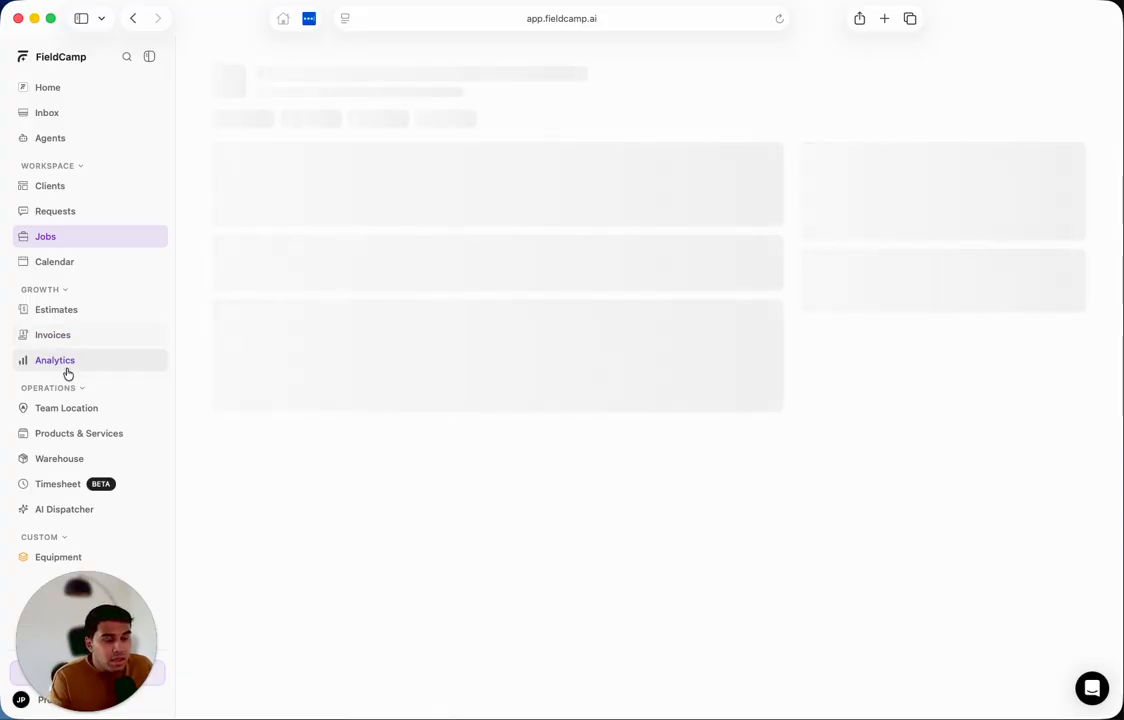
click(297, 228)
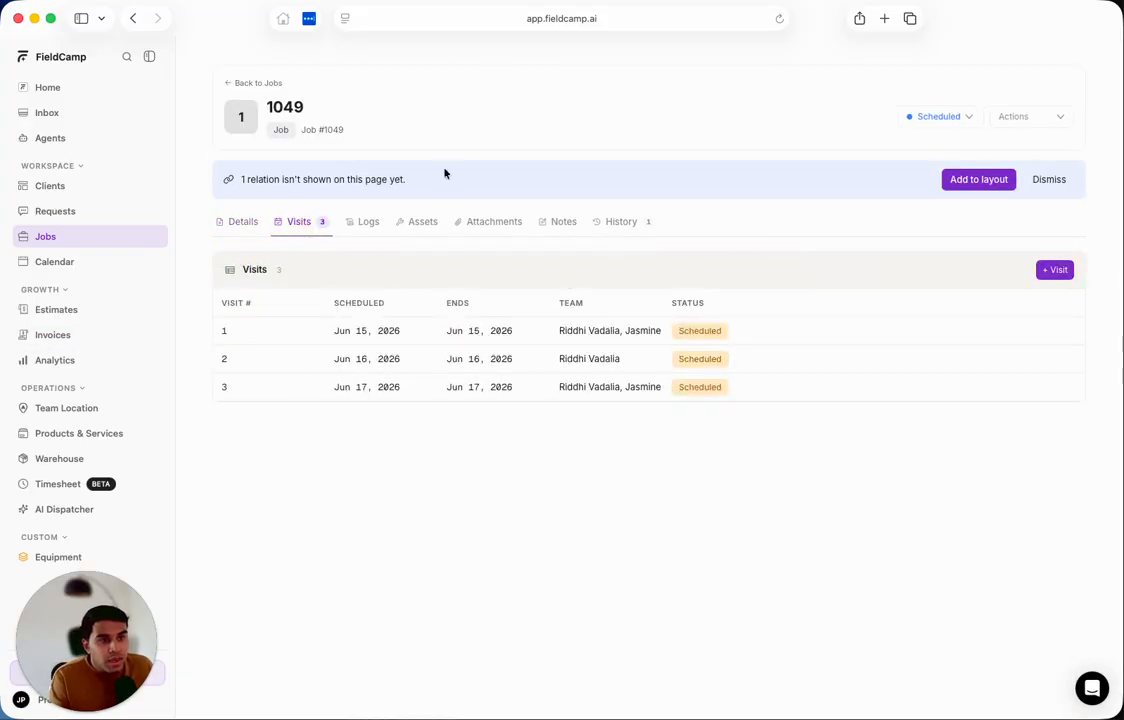